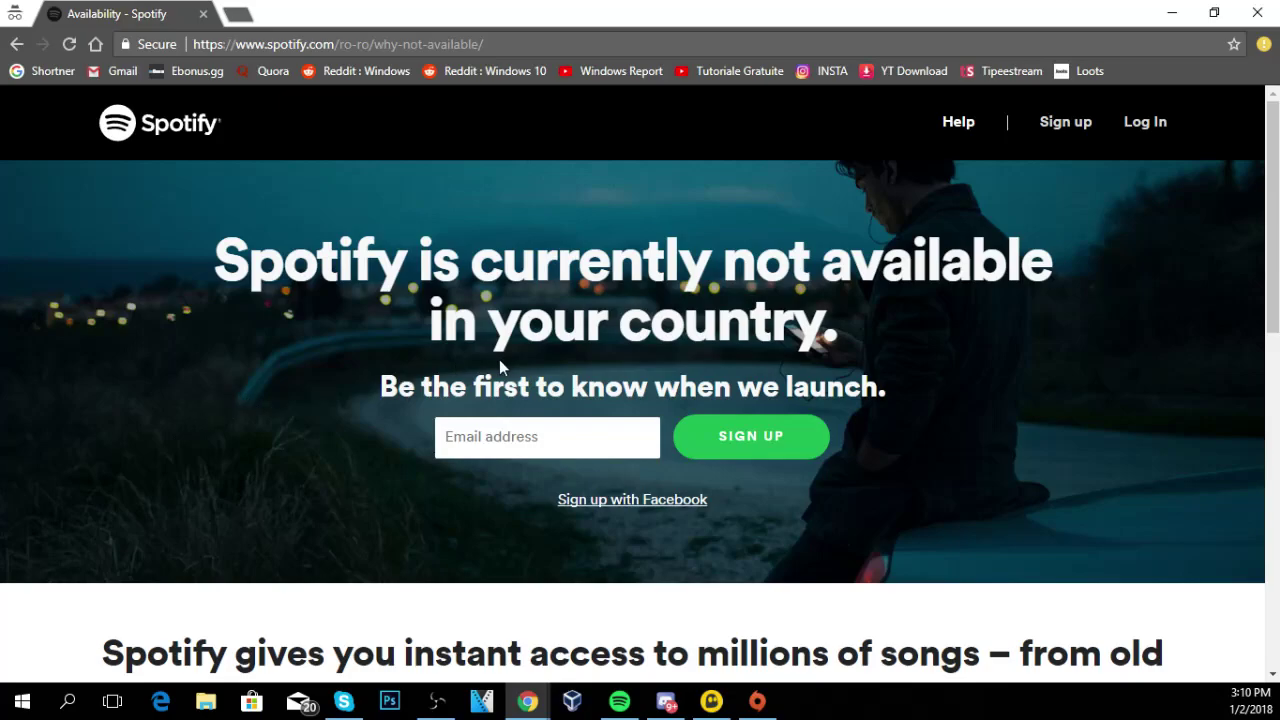
Scroll the Spotify page and highlight its 'not available in your country' headline.
{"action": "scroll", "coordinate": [678, 328], "scroll_direction": "down", "scroll_amount": 4}
{"action": "scroll", "coordinate": [944, 322], "scroll_direction": "down", "scroll_amount": 5}
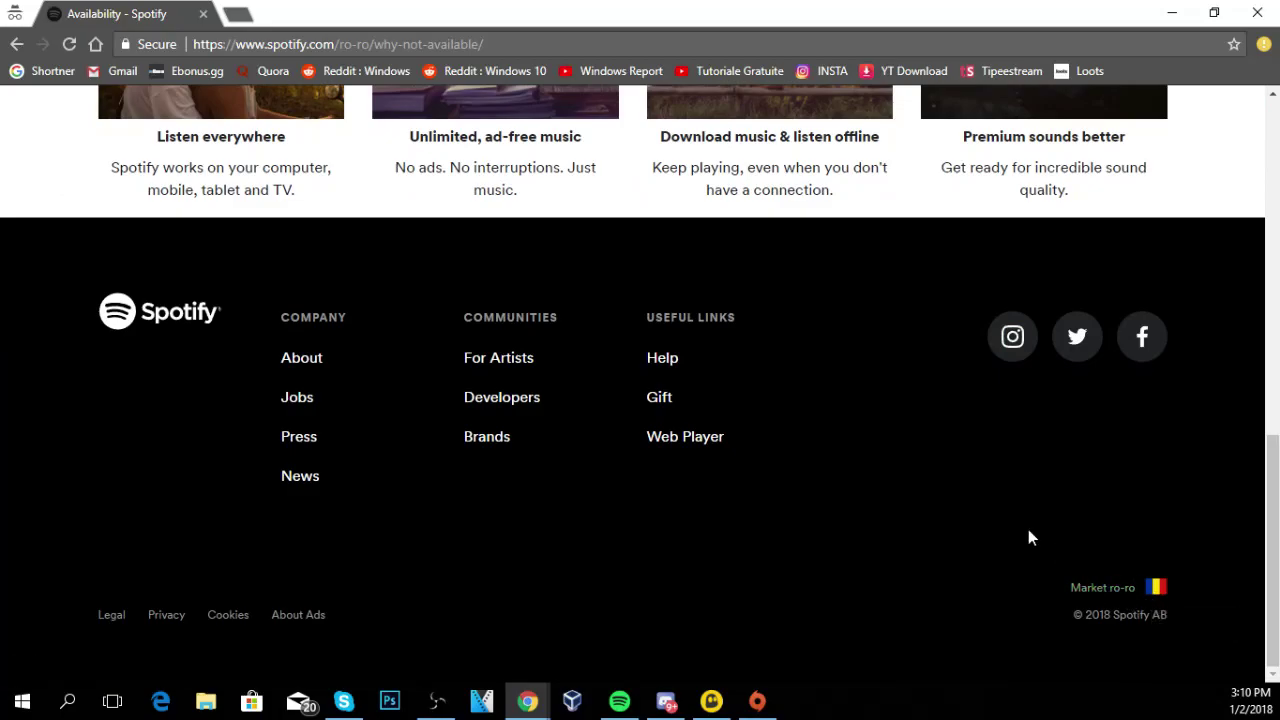
{"action": "scroll", "coordinate": [711, 540], "scroll_direction": "up", "scroll_amount": 10}
{"action": "mouse_move", "coordinate": [221, 226]}
{"action": "left_mouse_down"}
{"action": "mouse_move", "coordinate": [410, 262]}
{"action": "mouse_move", "coordinate": [903, 316]}
{"action": "left_mouse_up"}
{"action": "left_click", "coordinate": [903, 316]}
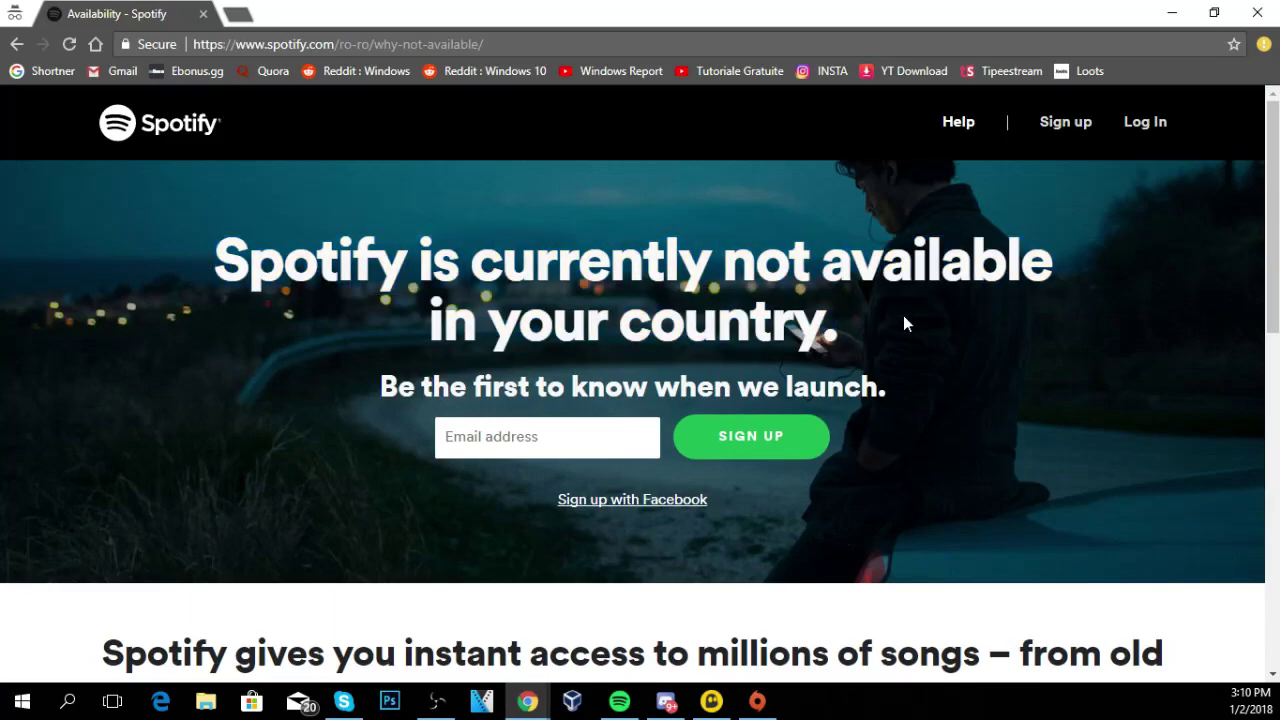
Open Spotify's sign-up form and try the Email, Confirm email and Date of birth fields.
{"action": "left_click", "coordinate": [1078, 124]}
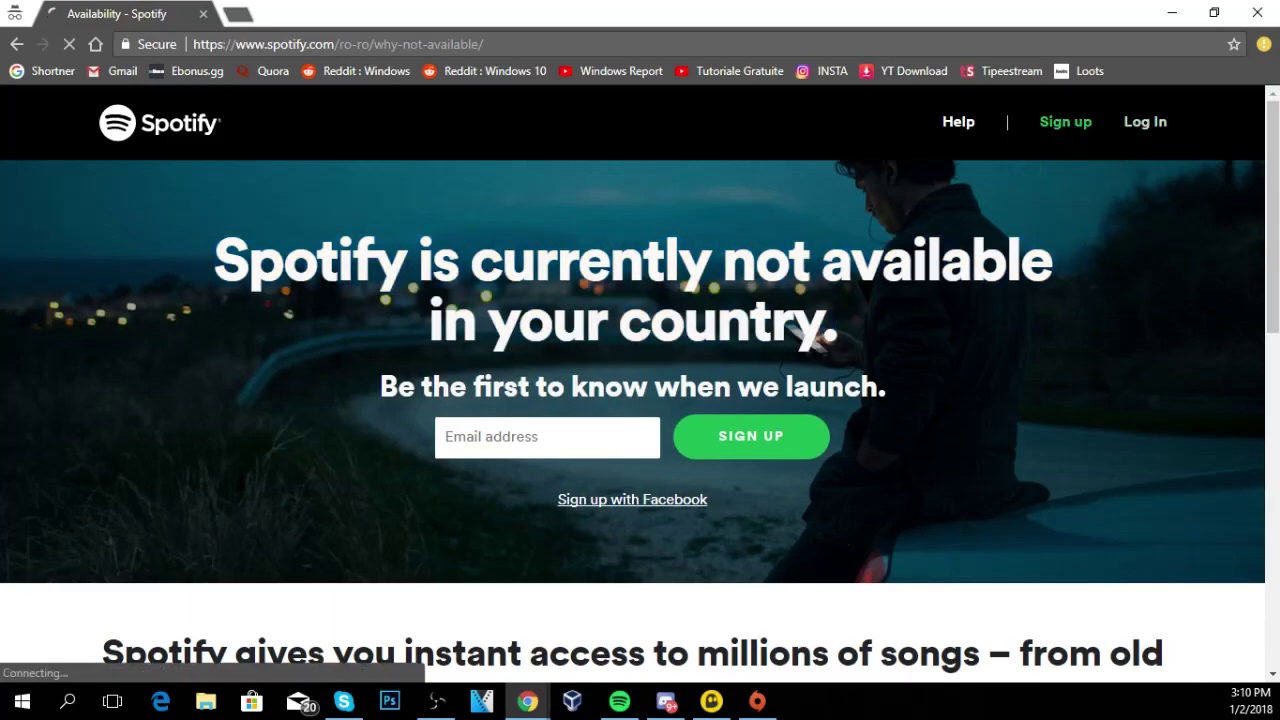
{"action": "scroll", "coordinate": [660, 346], "scroll_direction": "down", "scroll_amount": 2}
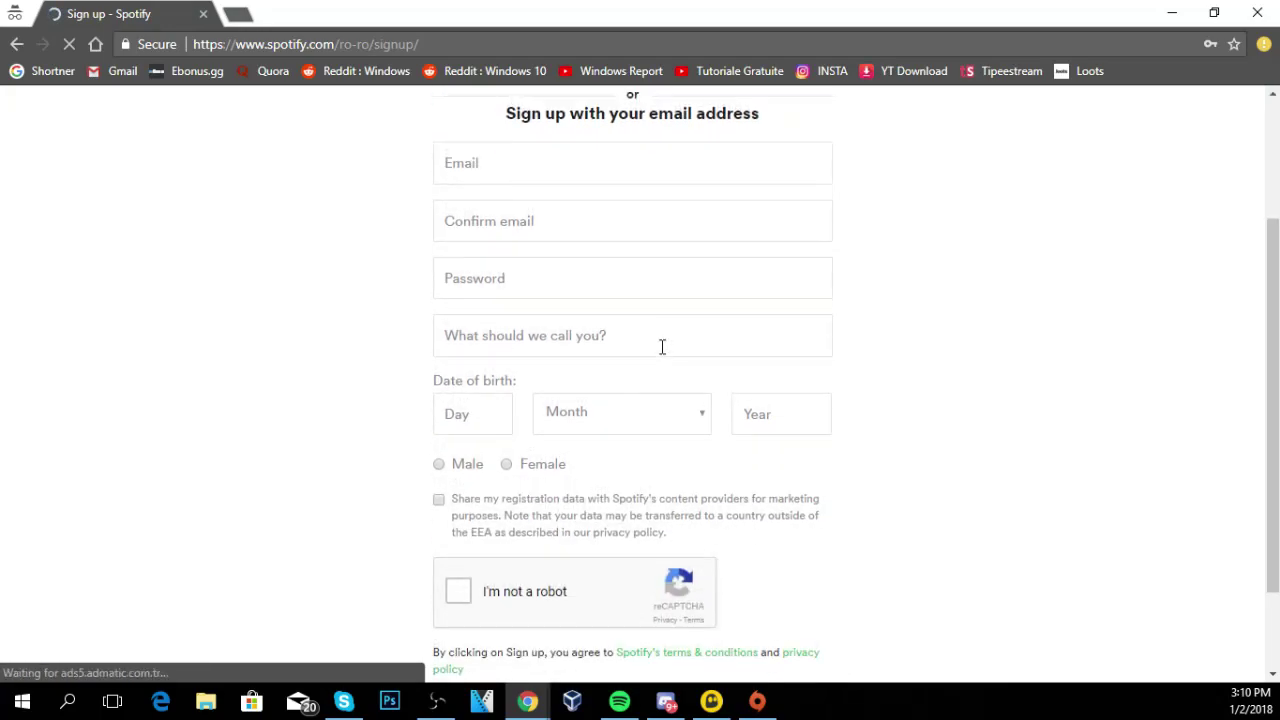
{"action": "left_click", "coordinate": [548, 163]}
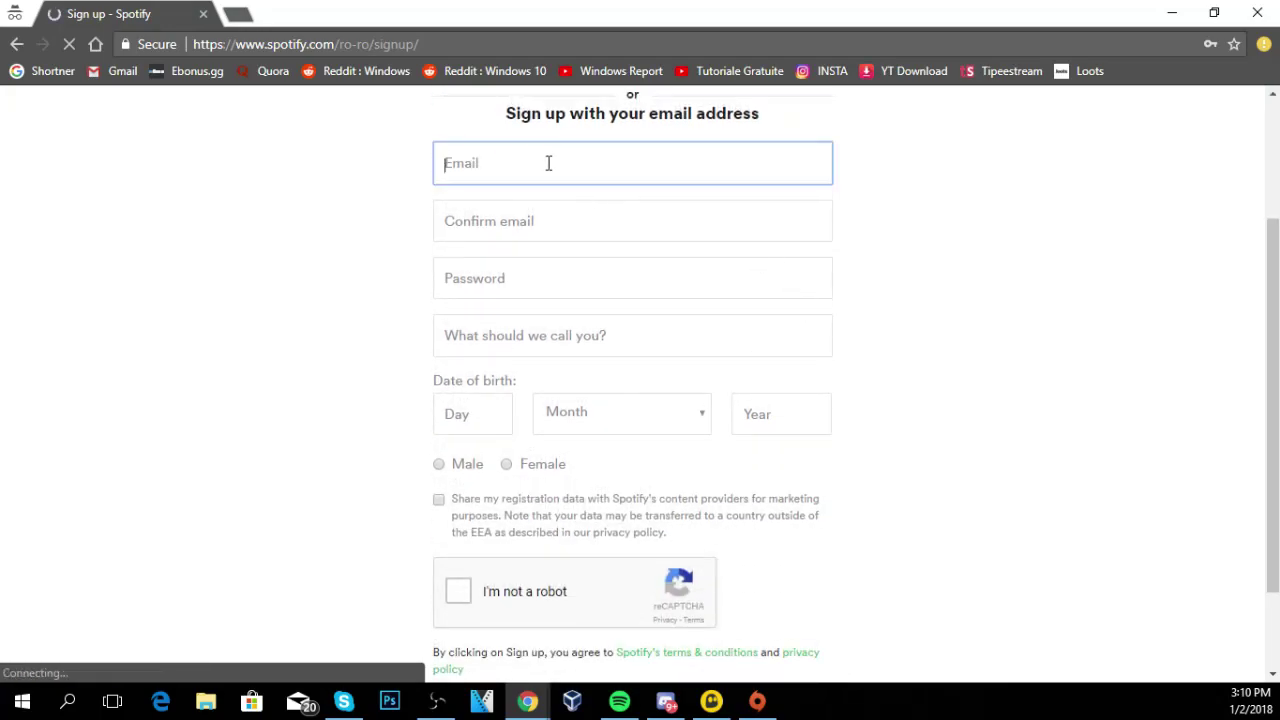
{"action": "left_click", "coordinate": [586, 208]}
{"action": "left_click", "coordinate": [177, 303]}
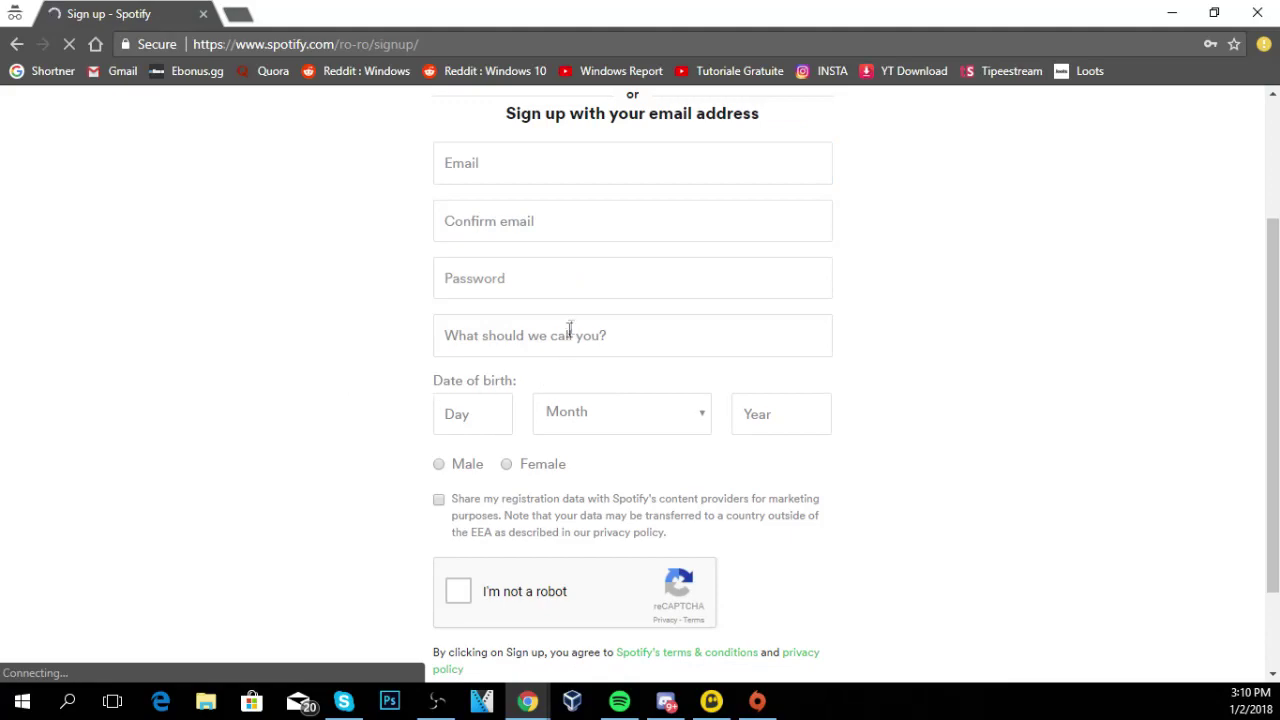
{"action": "scroll", "coordinate": [436, 332], "scroll_direction": "down", "scroll_amount": 1}
{"action": "left_click_drag", "start_coordinate": [429, 289], "coordinate": [549, 289]}
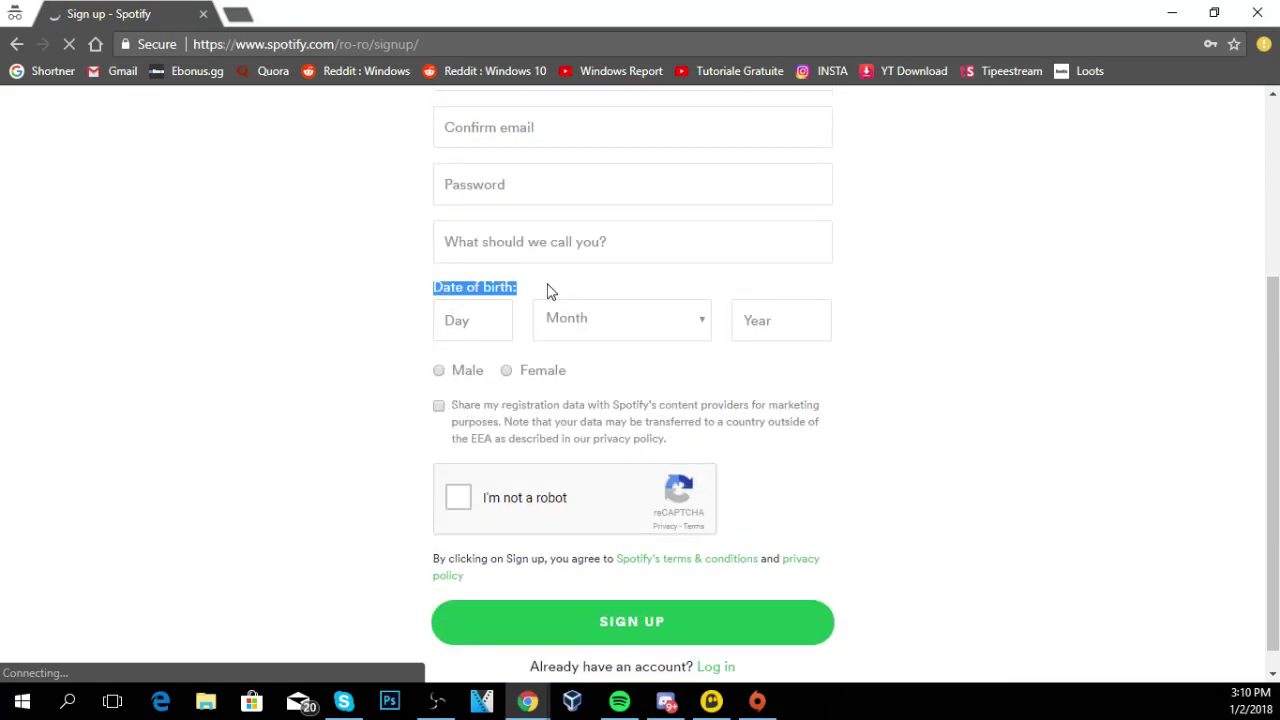
{"action": "left_click", "coordinate": [552, 300]}
{"action": "scroll", "coordinate": [500, 430], "scroll_direction": "down", "scroll_amount": 1}
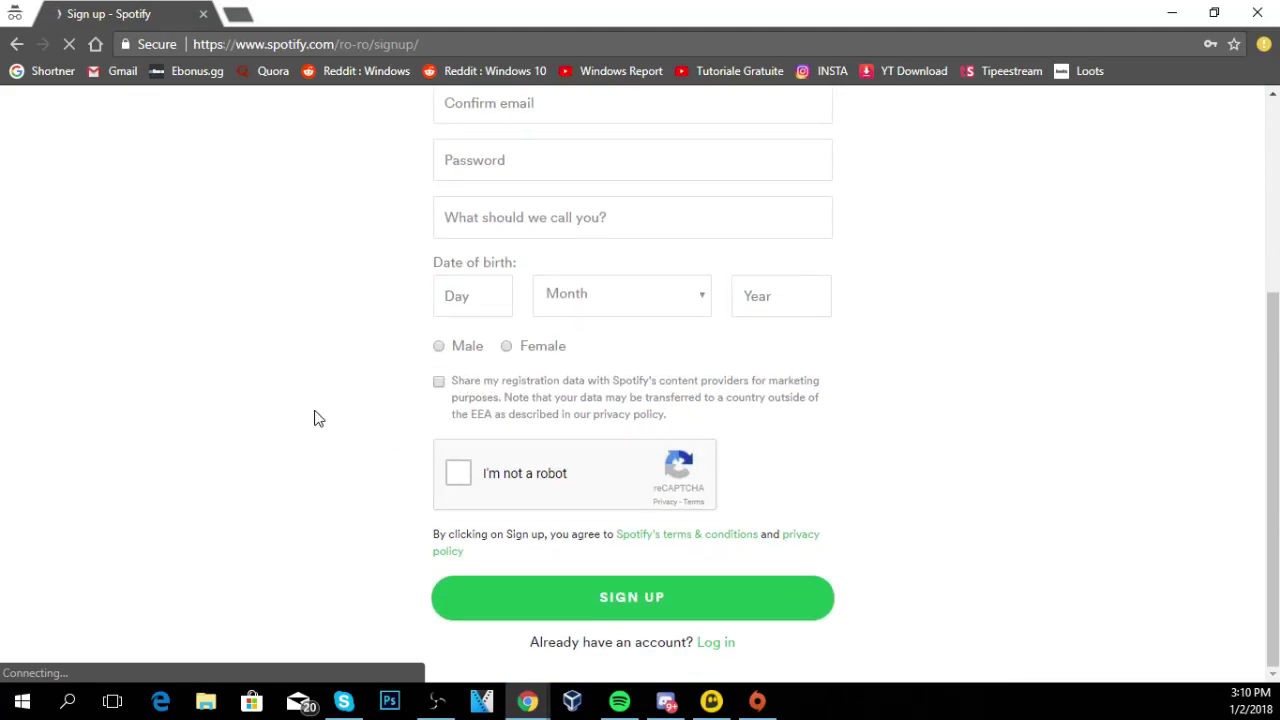
{"action": "scroll", "coordinate": [346, 409], "scroll_direction": "up", "scroll_amount": 3}
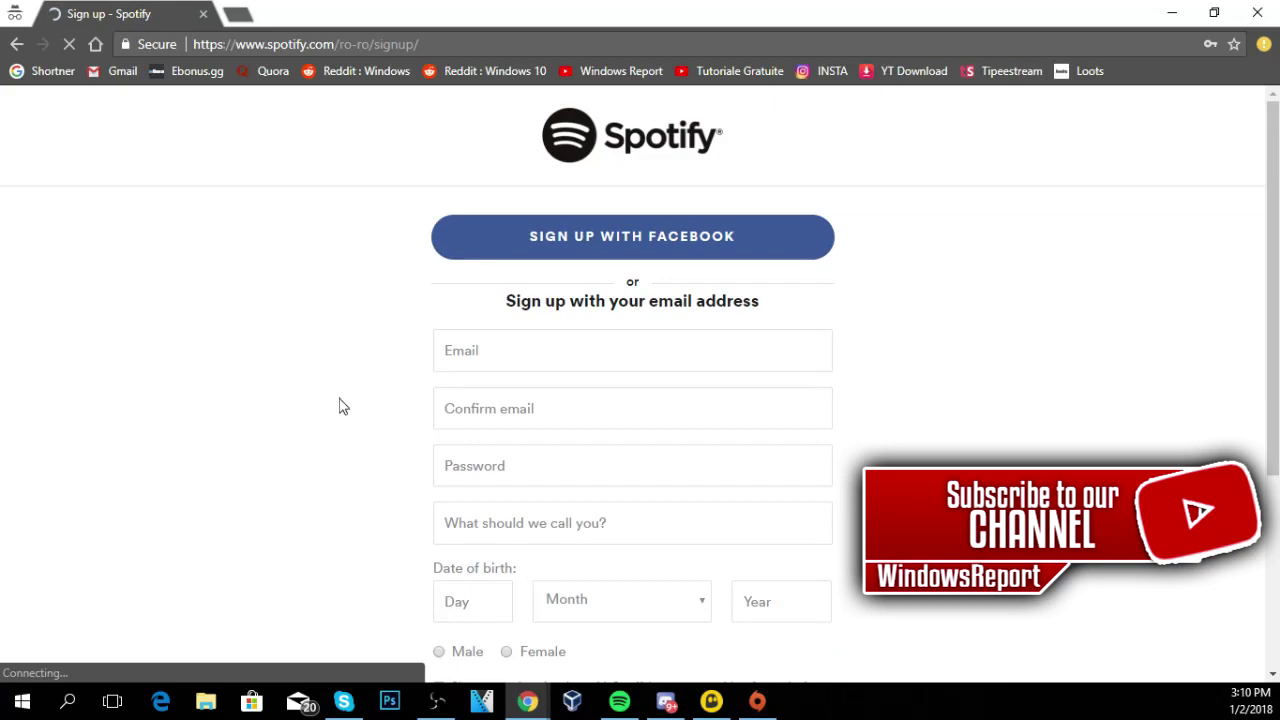
Return to the not-available page and bring CyberGhost VPN's window up and left over it.
{"action": "left_click", "coordinate": [20, 45]}
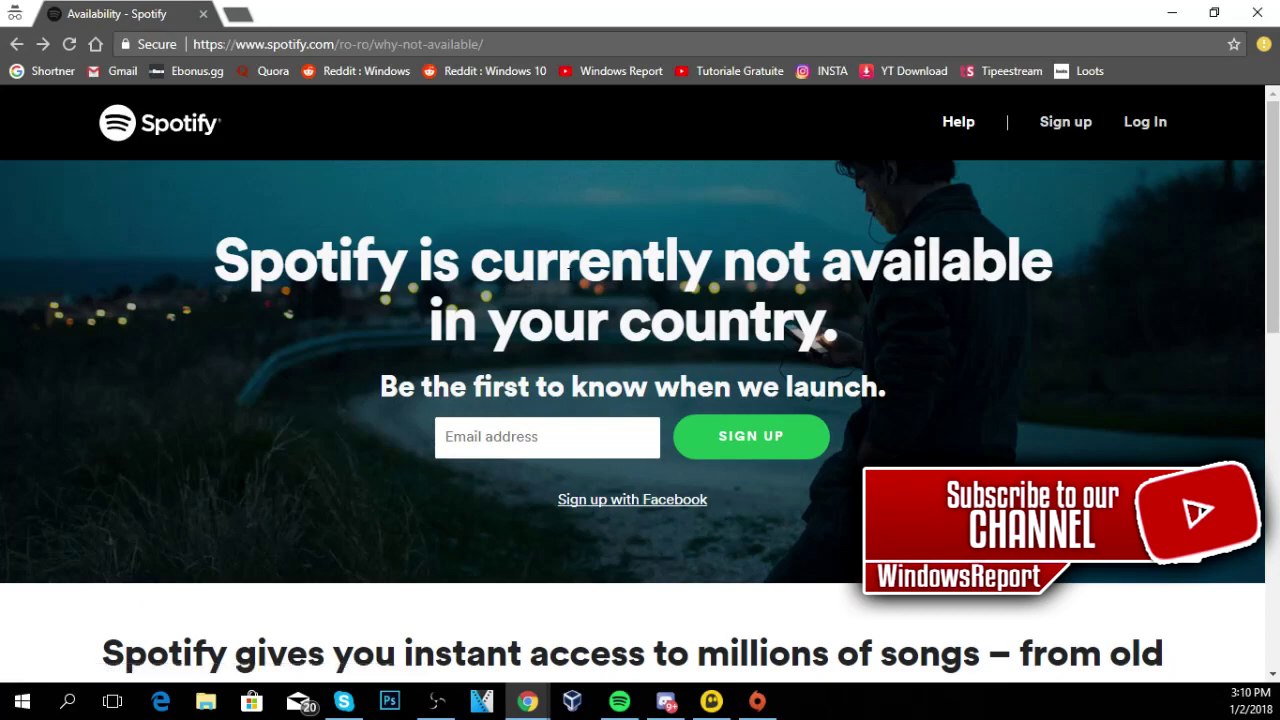
{"action": "scroll", "coordinate": [700, 380], "scroll_direction": "down", "scroll_amount": 10}
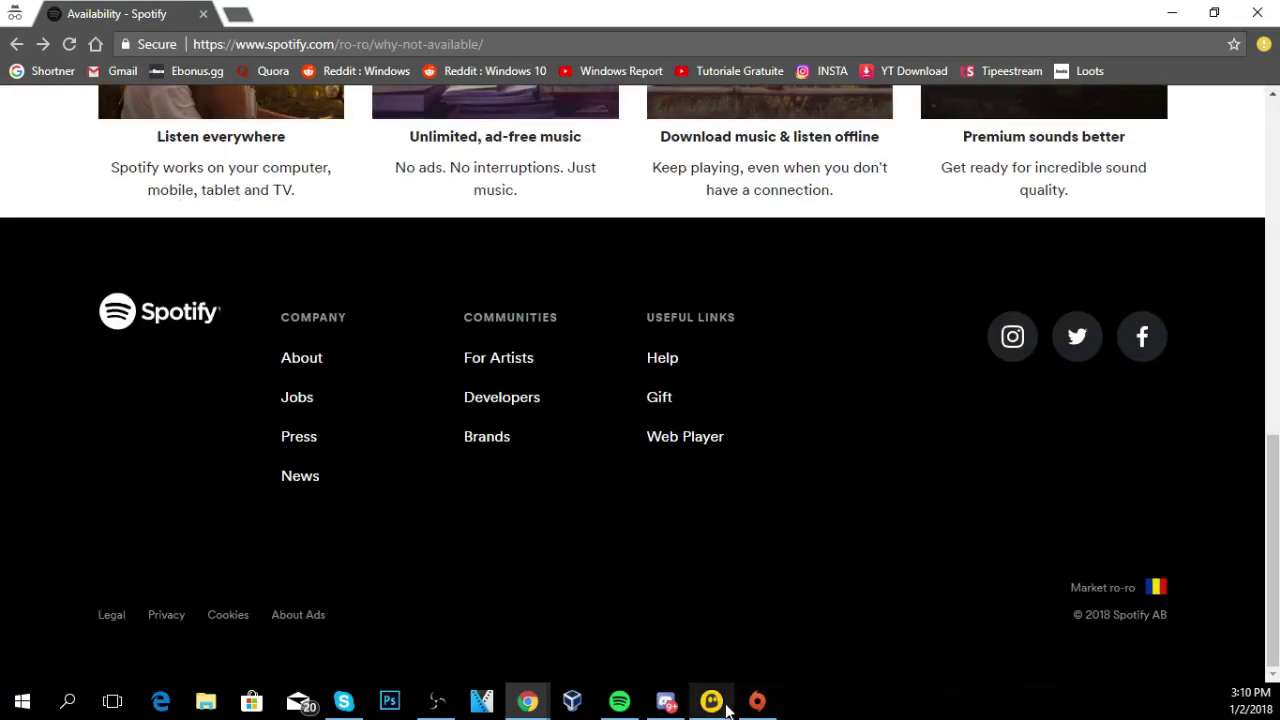
{"action": "left_click", "coordinate": [711, 700]}
{"action": "left_click_drag", "start_coordinate": [724, 177], "coordinate": [603, 142]}
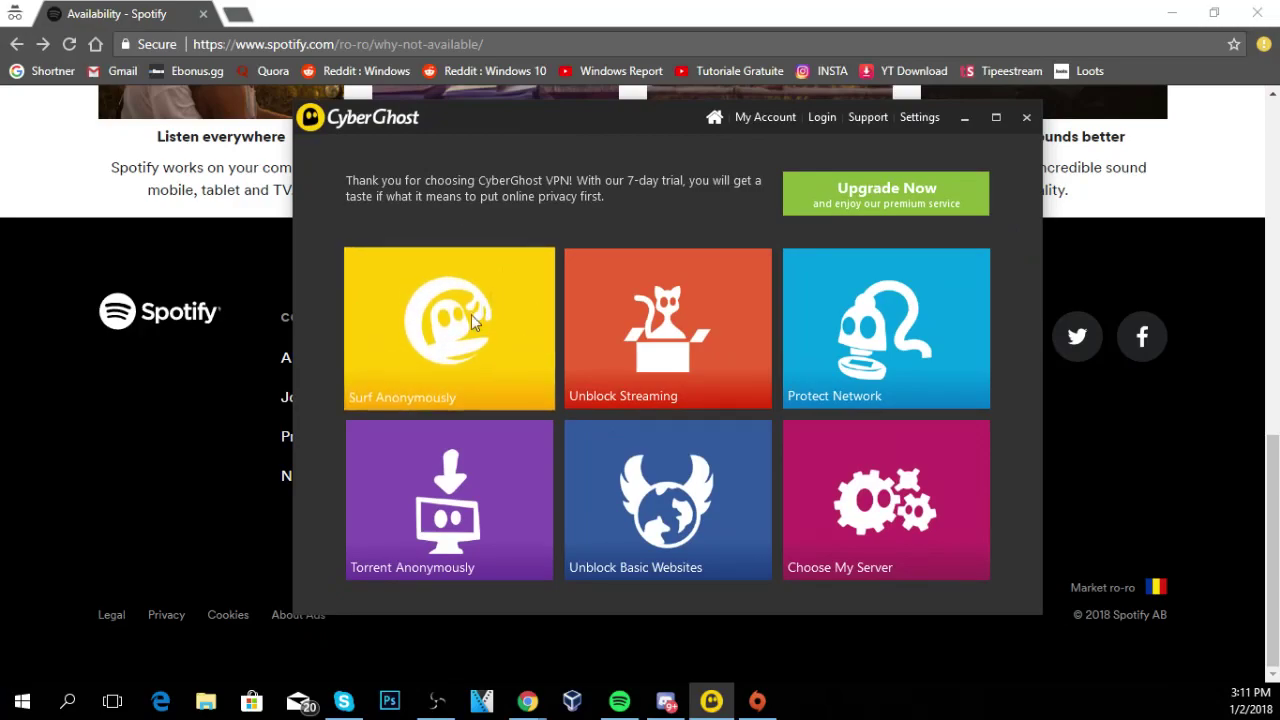
Start Surf Anonymously with United States as the country, then return to the incognito window.
{"action": "left_click", "coordinate": [444, 320]}
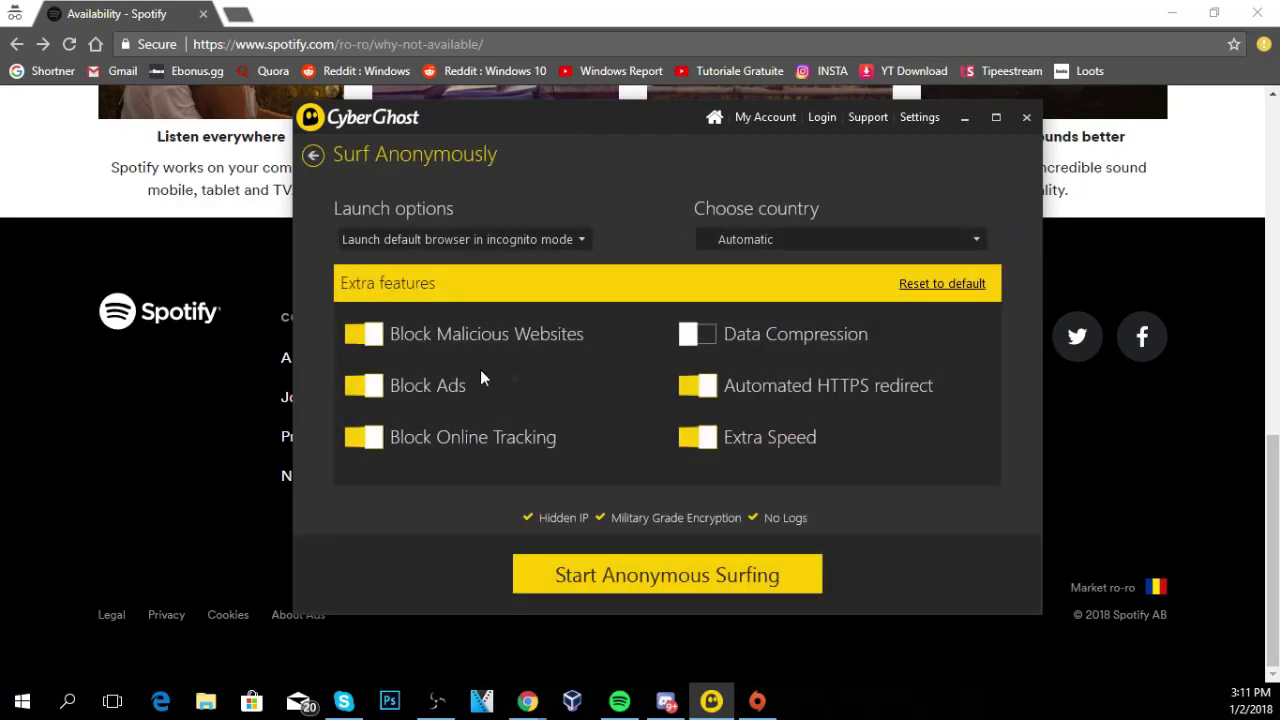
{"action": "left_click", "coordinate": [794, 238]}
{"action": "scroll", "coordinate": [808, 425], "scroll_direction": "down", "scroll_amount": 12}
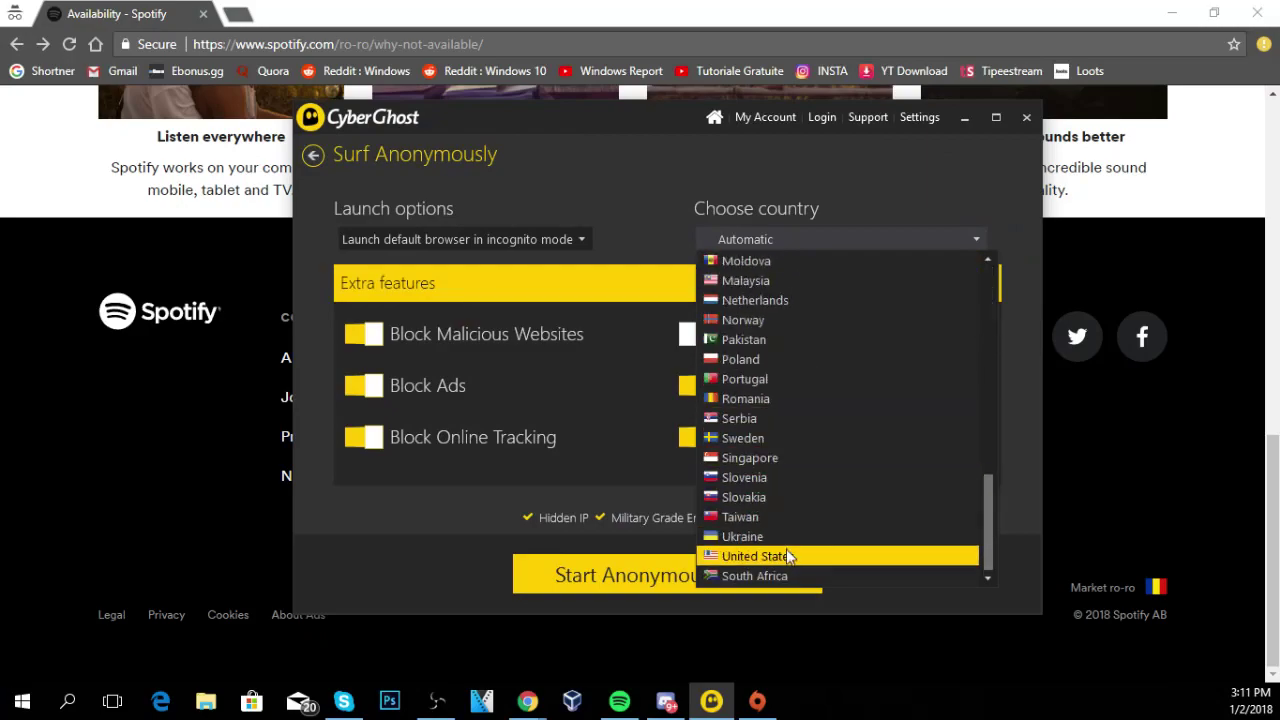
{"action": "left_click", "coordinate": [784, 555]}
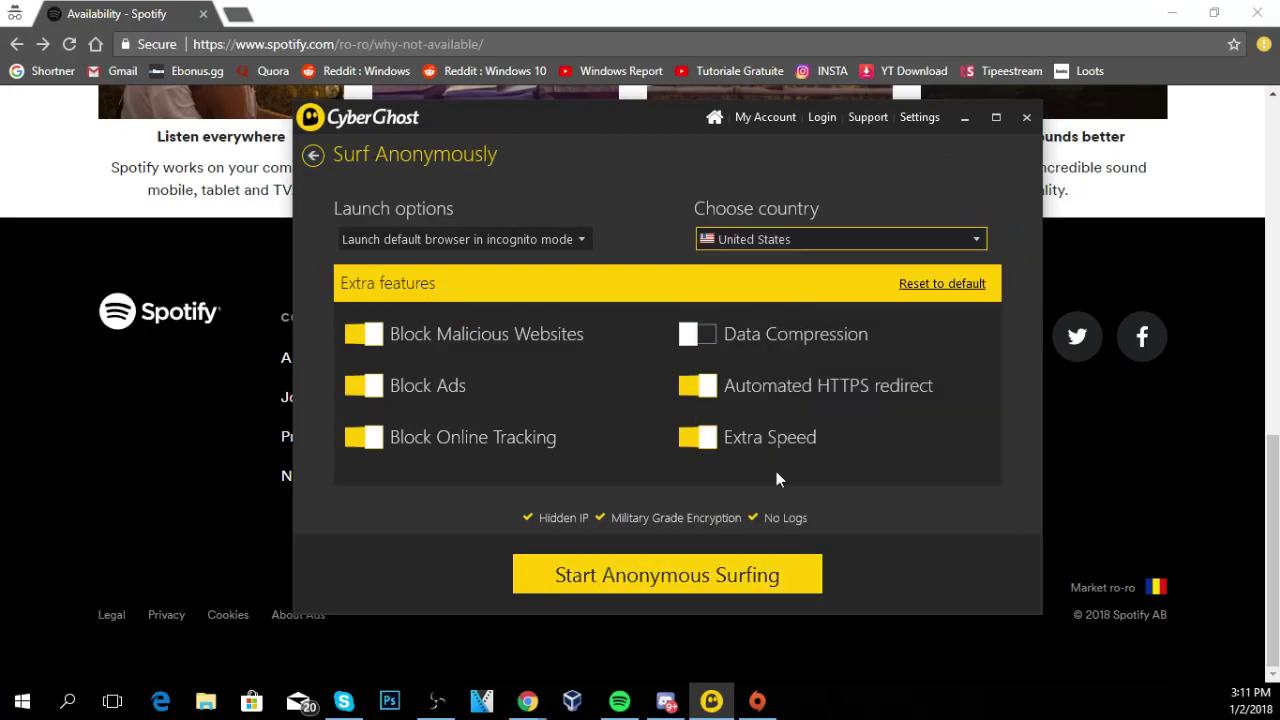
{"action": "left_click", "coordinate": [680, 578]}
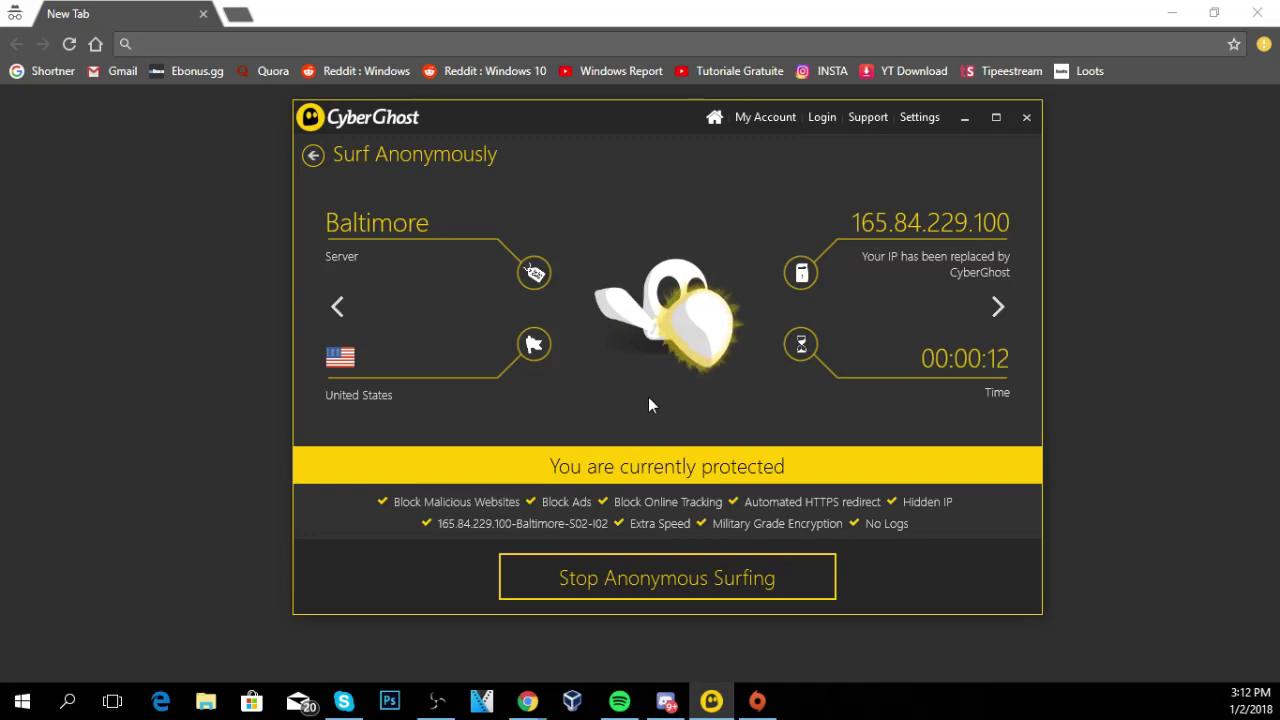
{"action": "left_click", "coordinate": [330, 40]}
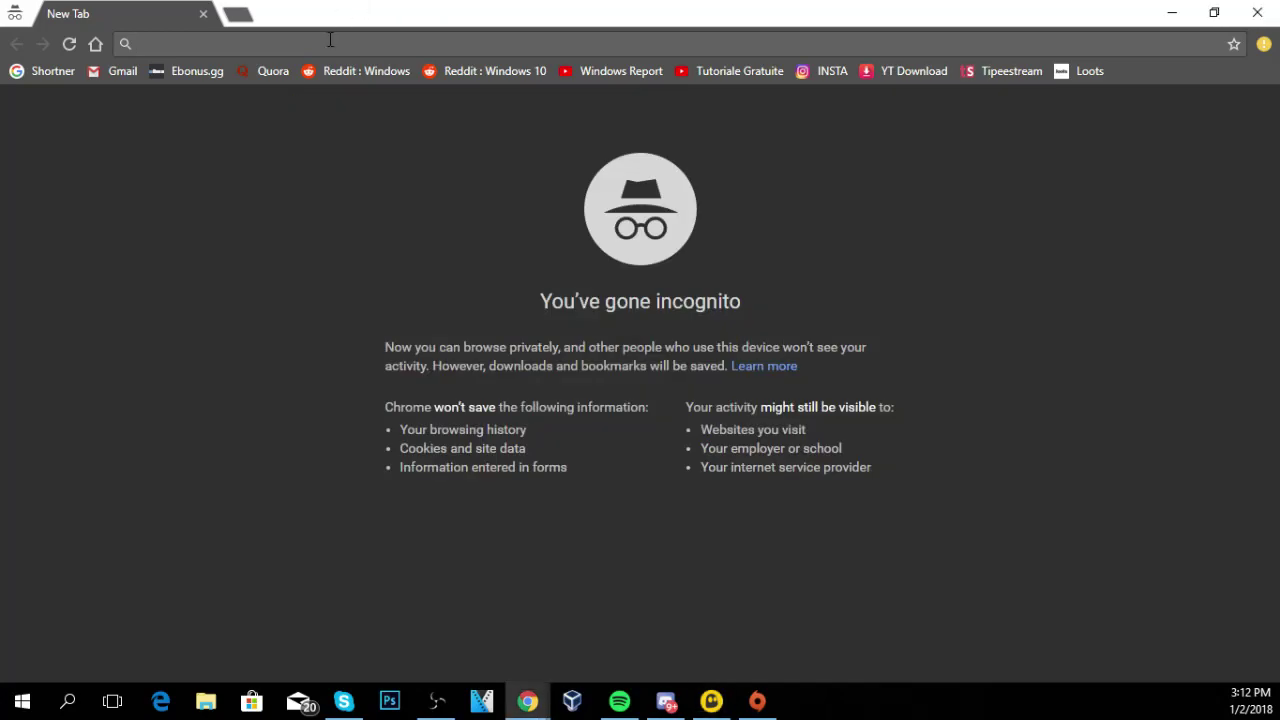
Search 'spotify' in the incognito window and highlight the still-blocked 'not available' headline.
{"action": "type", "text": "spotify"}
{"action": "key", "text": "Return"}
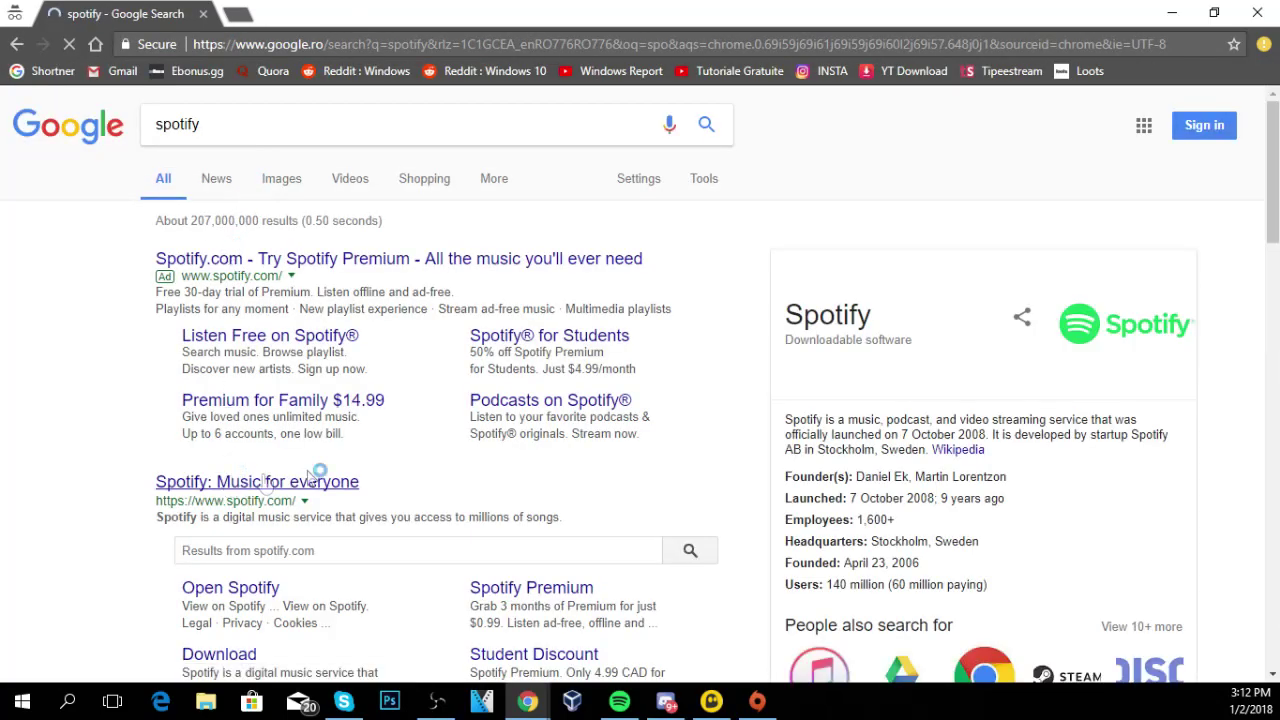
{"action": "scroll", "coordinate": [597, 343], "scroll_direction": "down", "scroll_amount": 10}
{"action": "scroll", "coordinate": [759, 354], "scroll_direction": "up", "scroll_amount": 5}
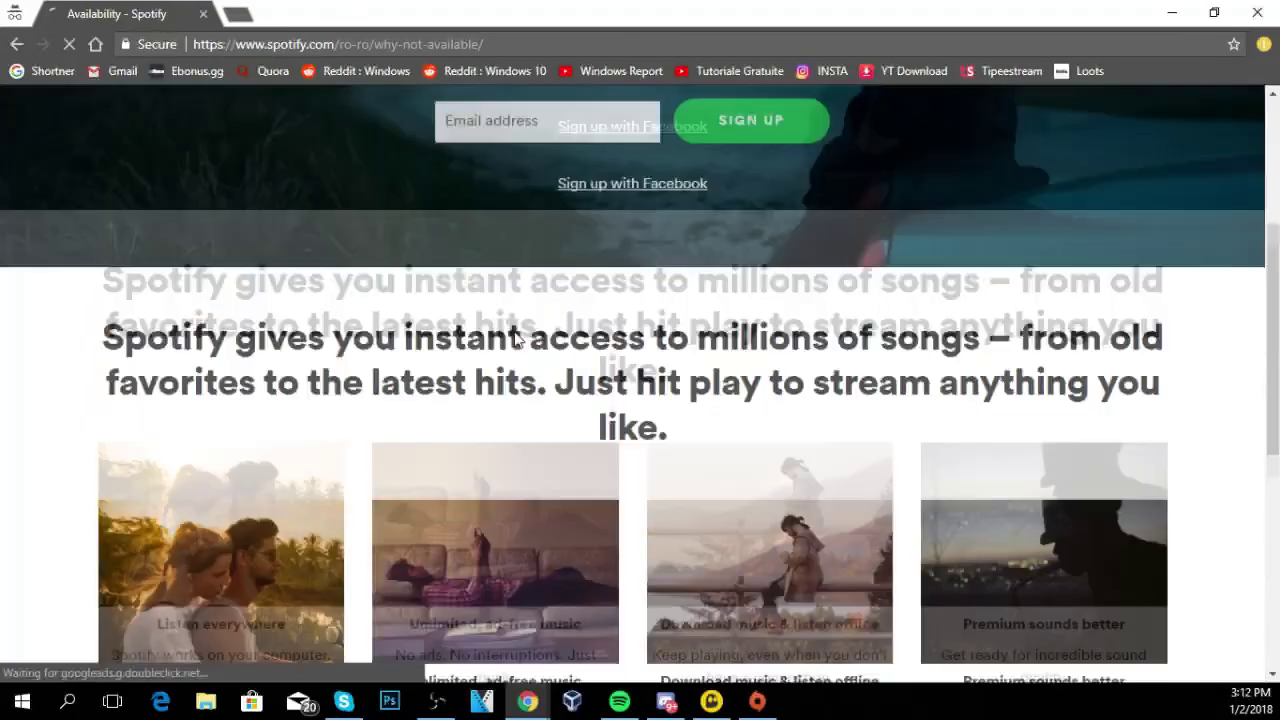
{"action": "left_click_drag", "start_coordinate": [214, 252], "coordinate": [881, 306]}
Switch Spotify's footer market from ro-ro to USA in the country list.
{"action": "left_click", "coordinate": [873, 322]}
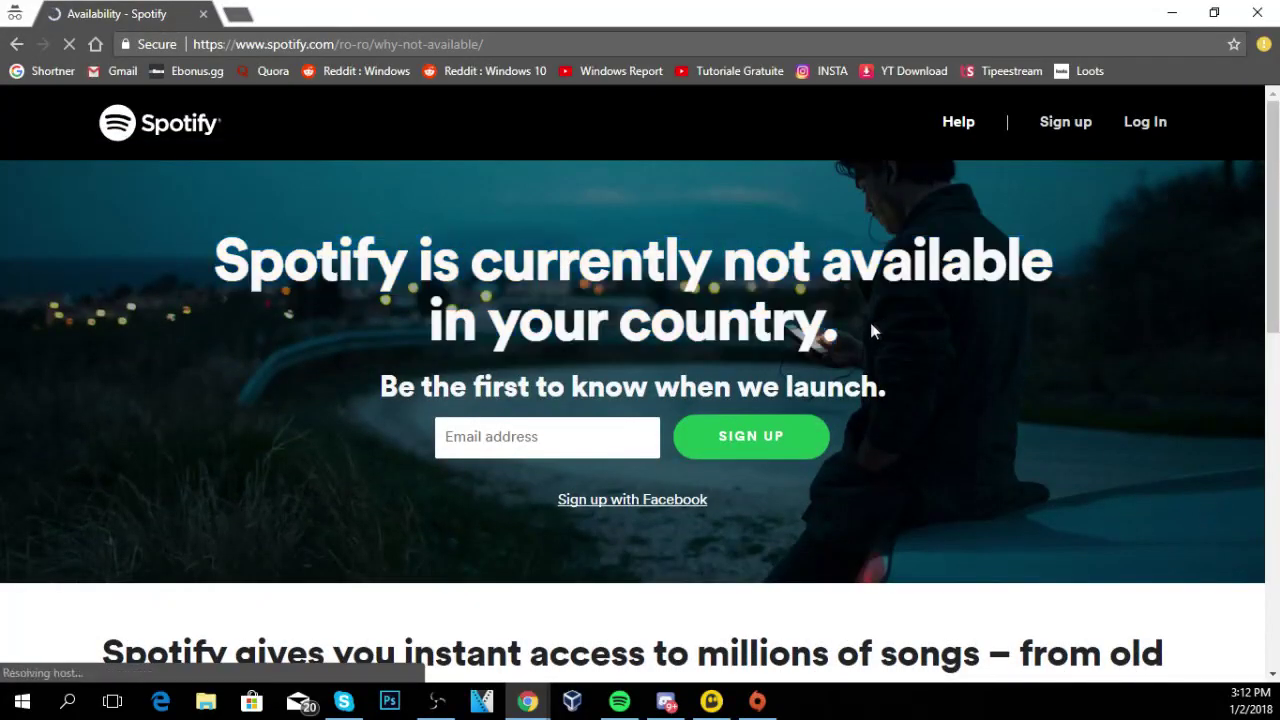
{"action": "scroll", "coordinate": [875, 331], "scroll_direction": "down", "scroll_amount": 10}
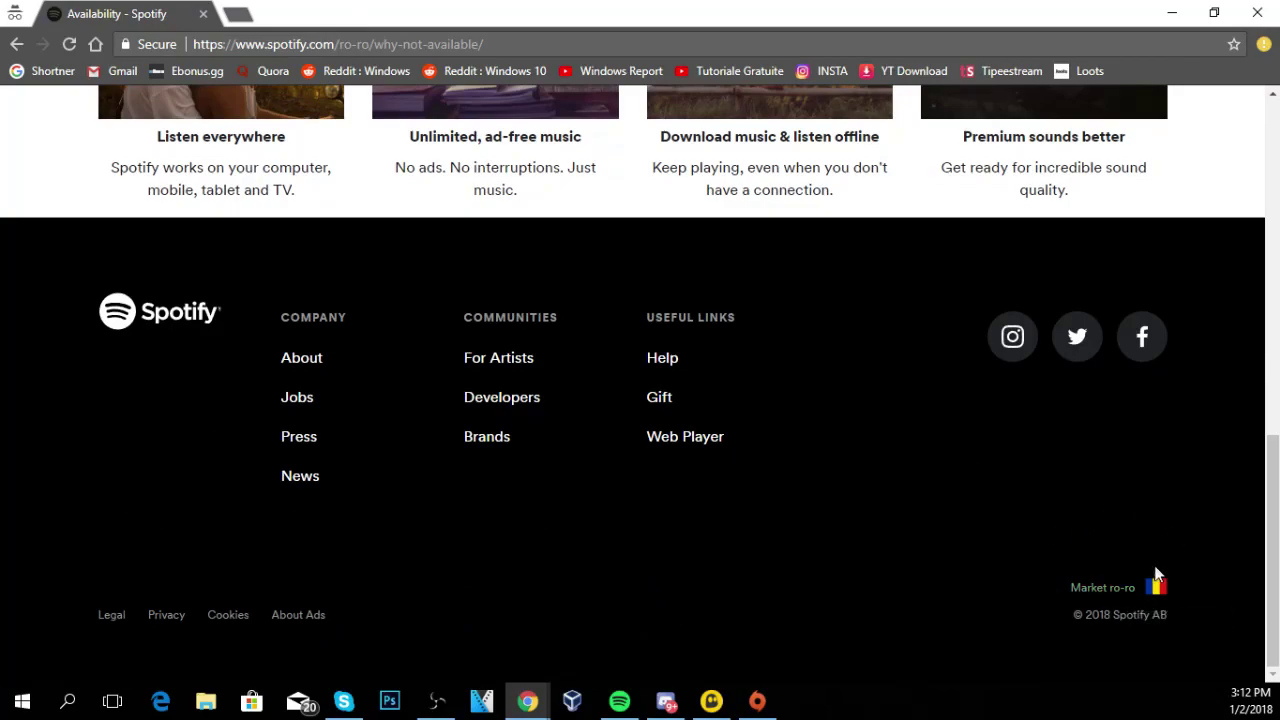
{"action": "left_click", "coordinate": [1145, 595]}
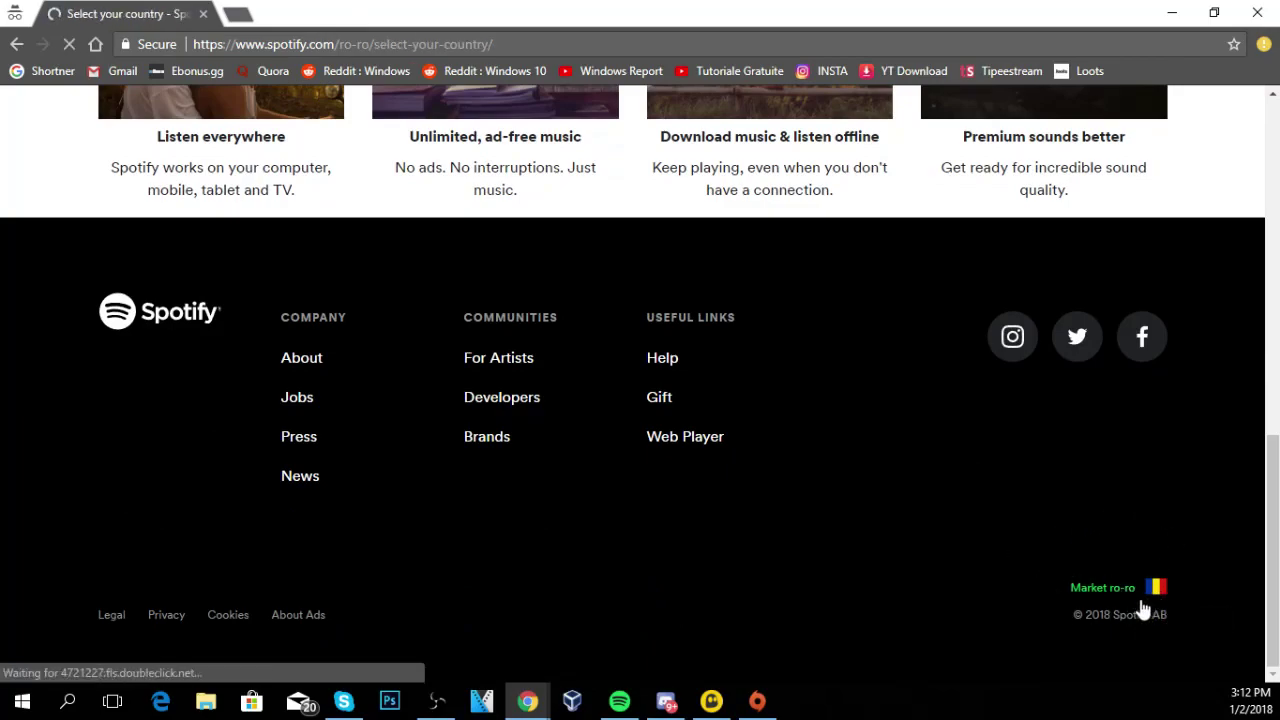
{"action": "scroll", "coordinate": [589, 306], "scroll_direction": "down", "scroll_amount": 5}
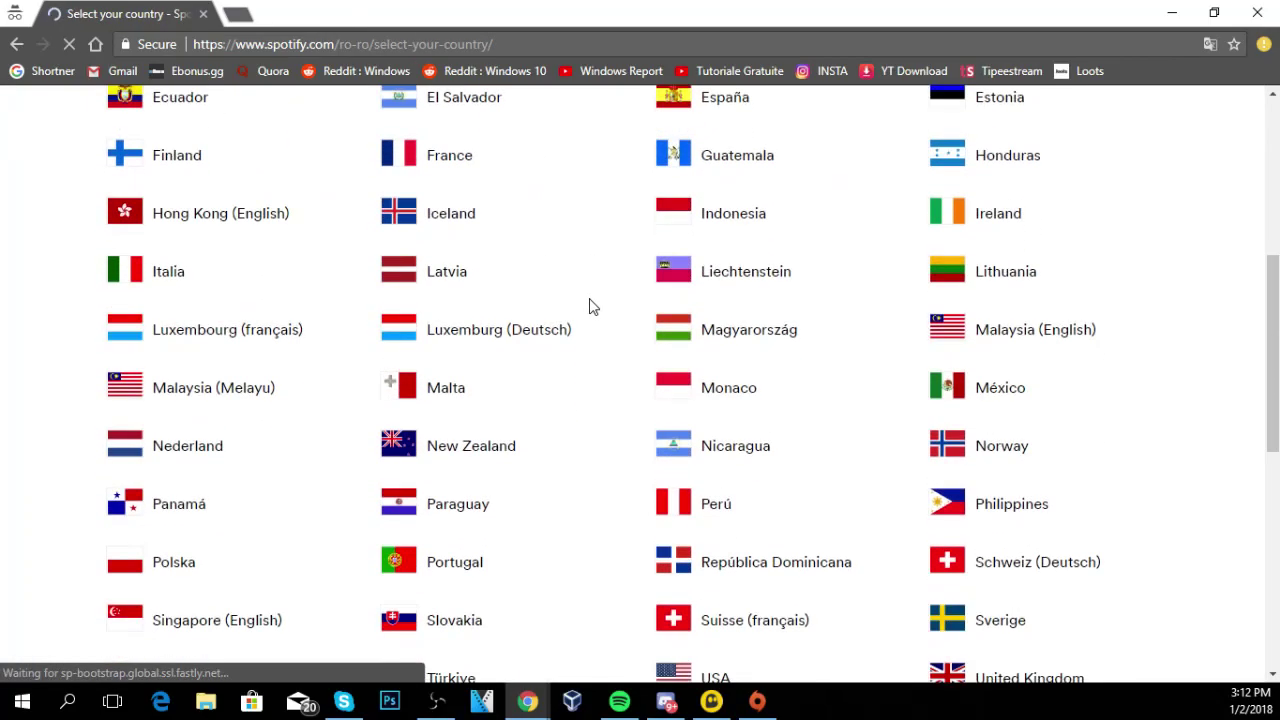
{"action": "scroll", "coordinate": [589, 306], "scroll_direction": "down", "scroll_amount": 3}
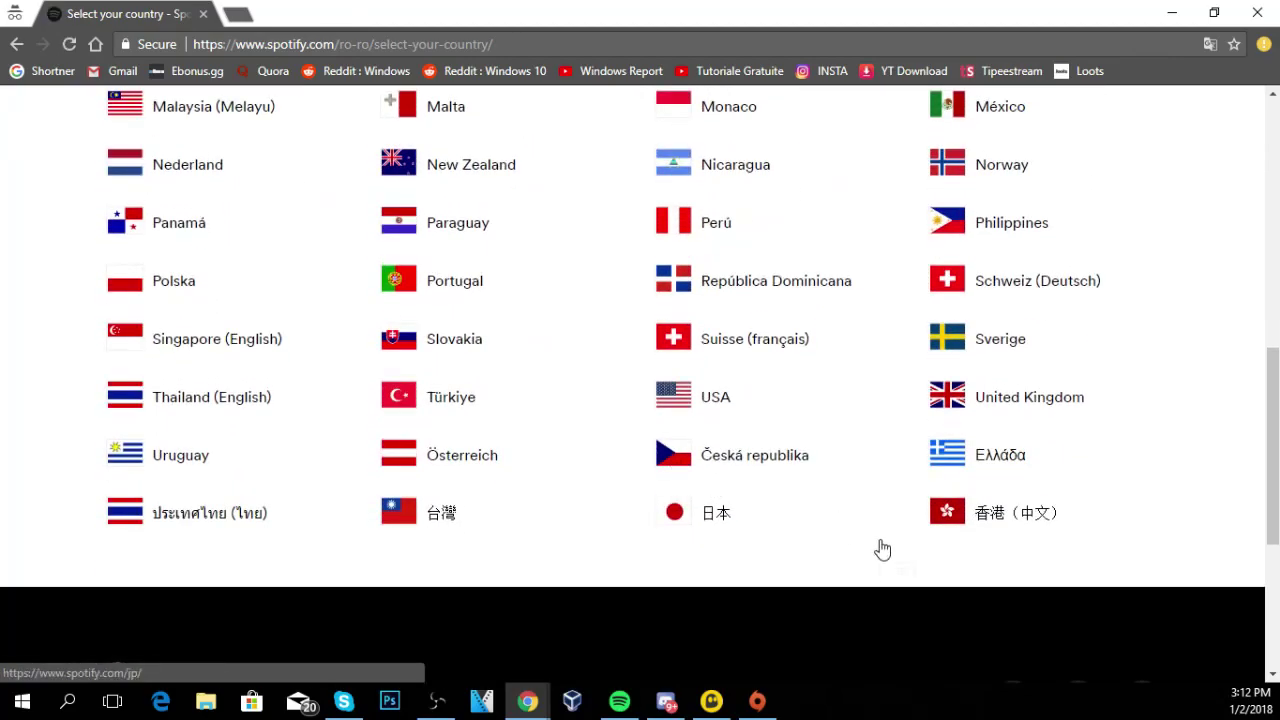
{"action": "left_click", "coordinate": [715, 397]}
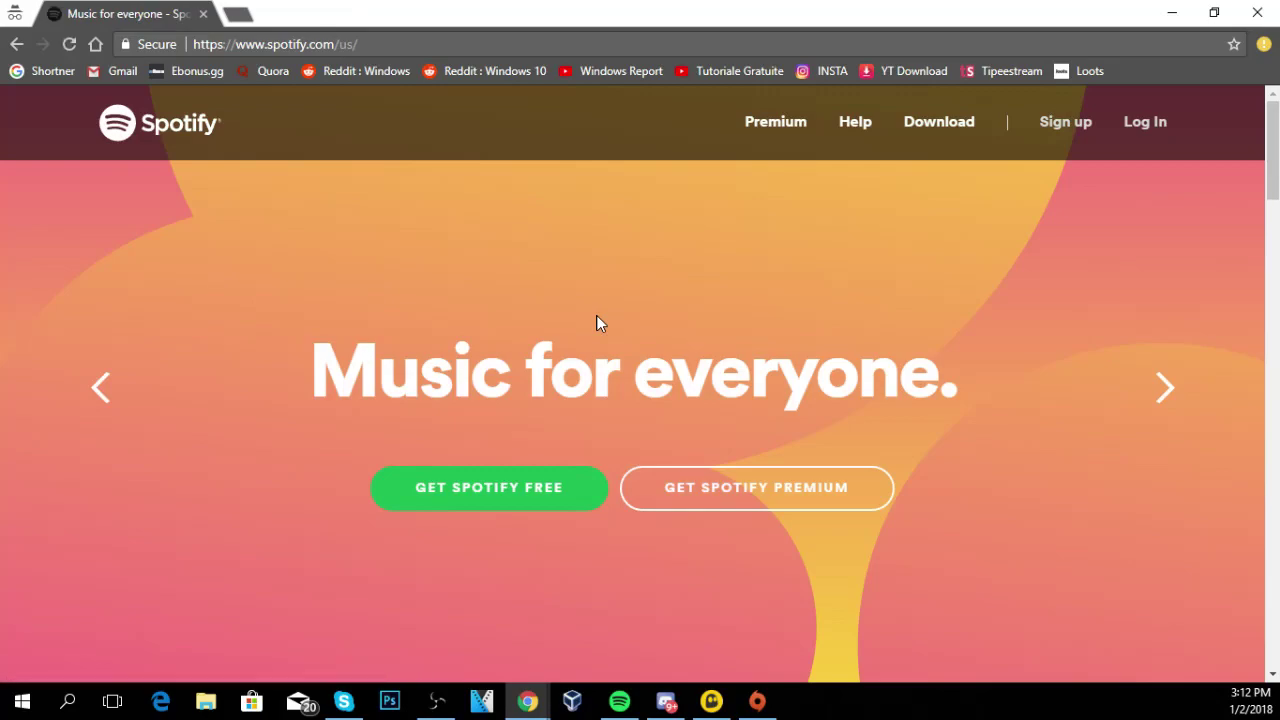
Open the US Sign up page from the homepage header and scroll through its form.
{"action": "left_click", "coordinate": [1065, 121]}
{"action": "scroll", "coordinate": [623, 354], "scroll_direction": "down", "scroll_amount": 3}
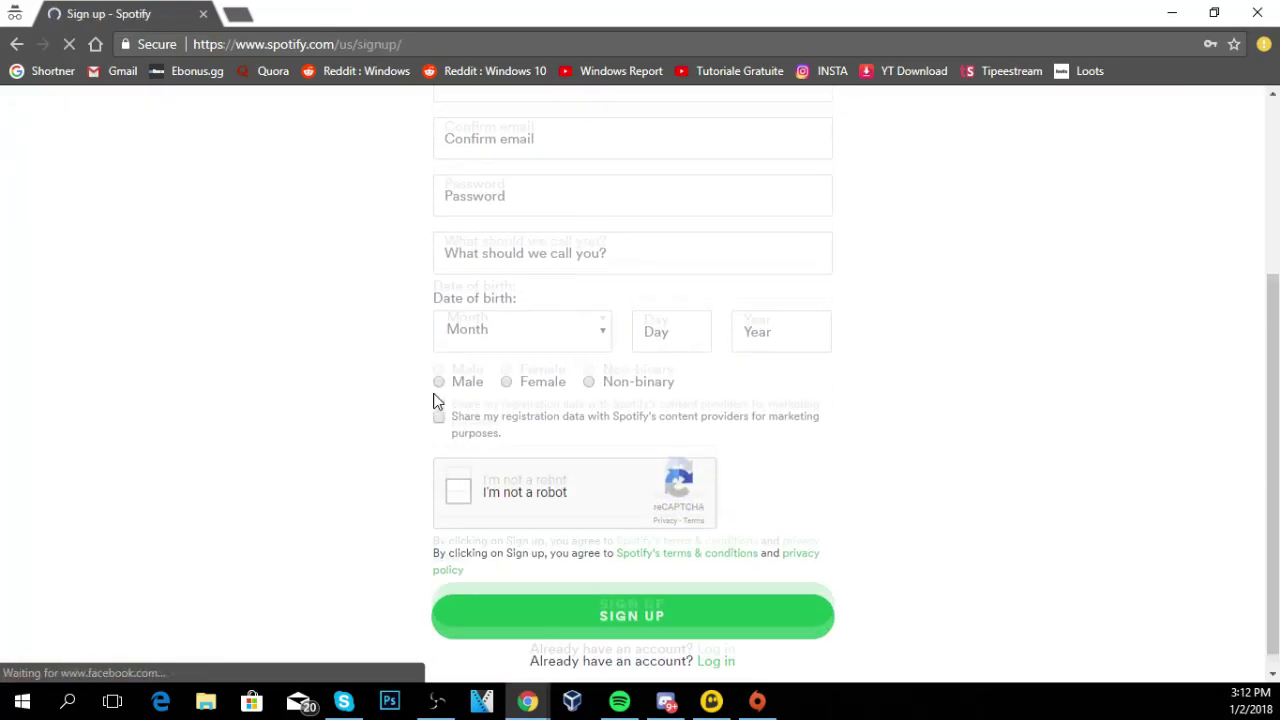
{"action": "scroll", "coordinate": [434, 400], "scroll_direction": "up", "scroll_amount": 3}
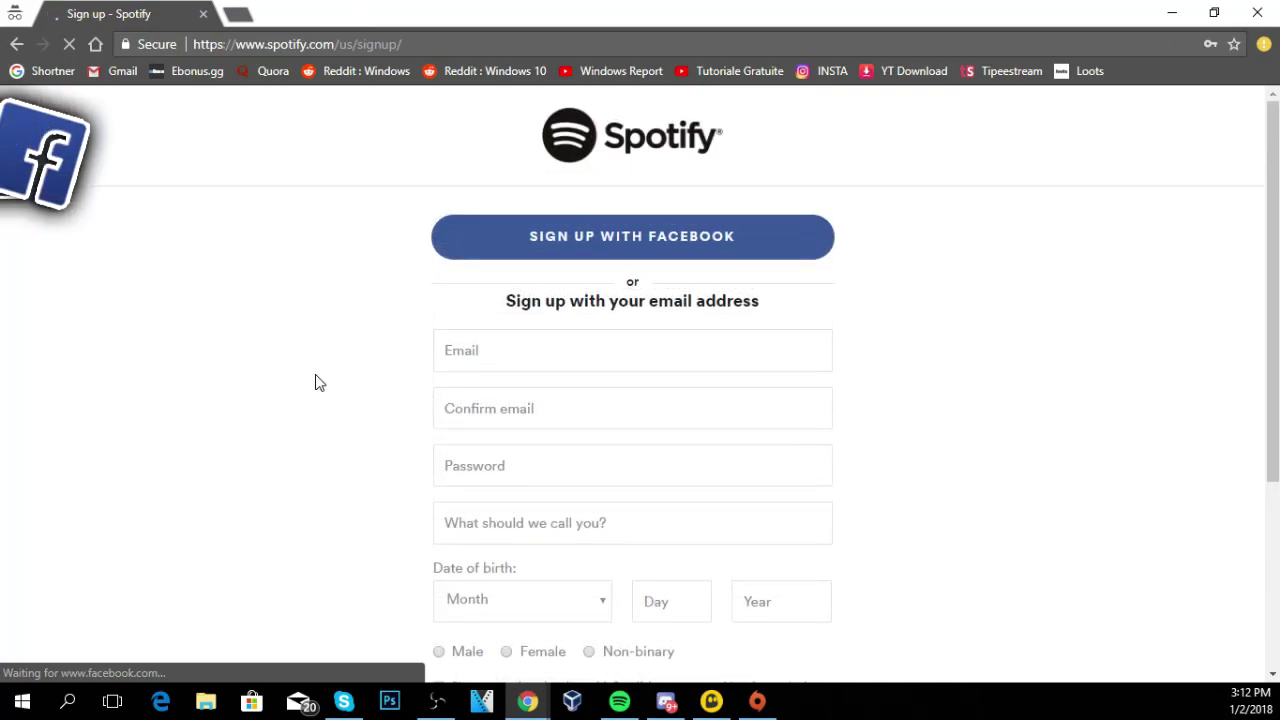